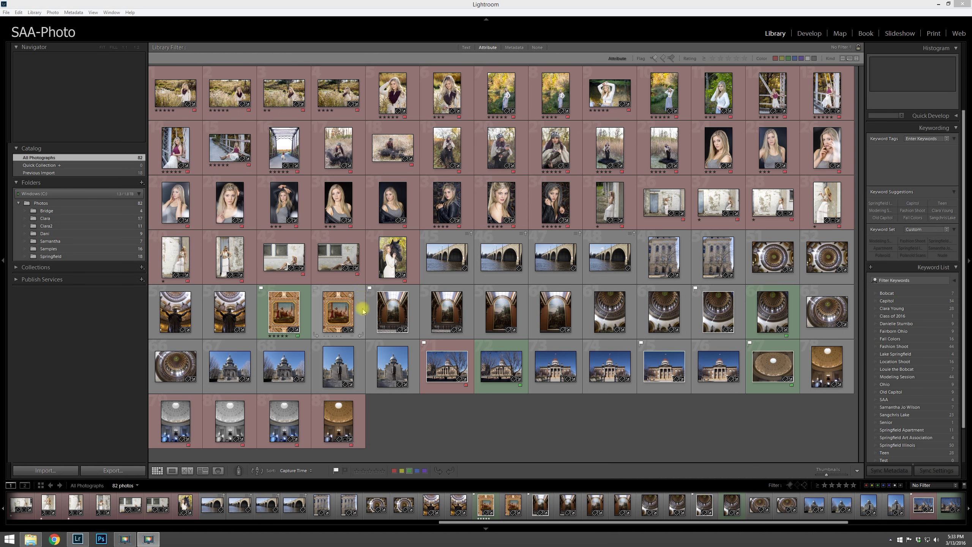
Step: Select the Dani folder in the Folders panel to show its nine portrait photos
click(368, 286)
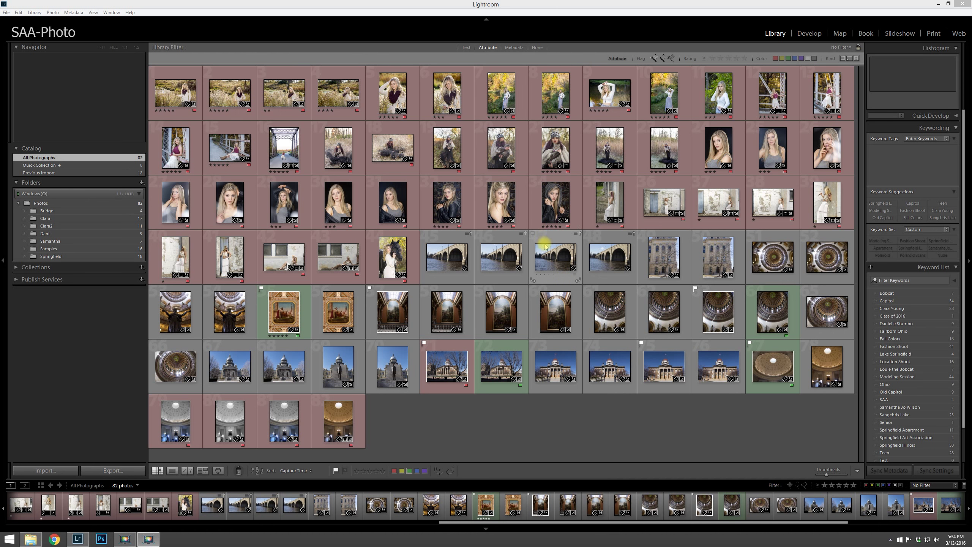
click(59, 233)
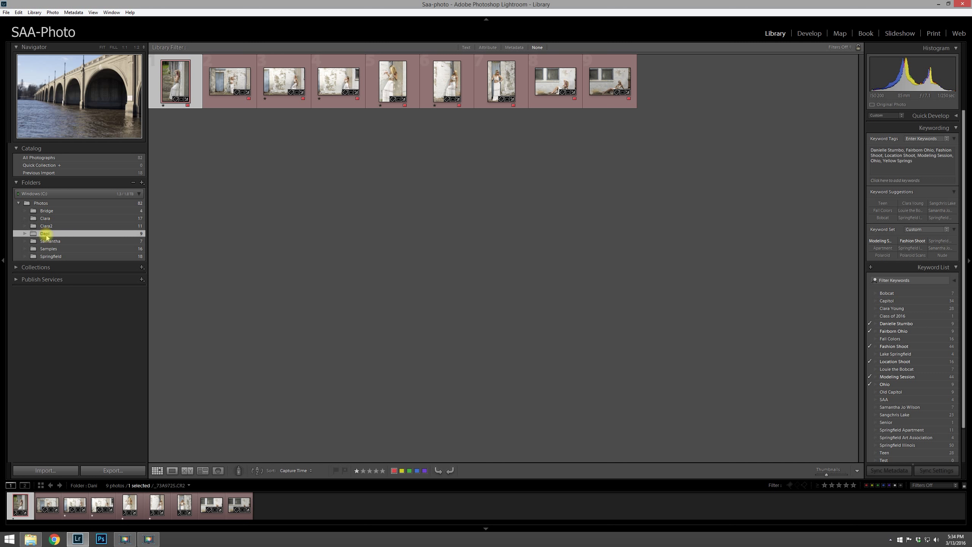
Step: Select All Photographs in the Catalog panel to show the full 82-photo catalog
click(42, 157)
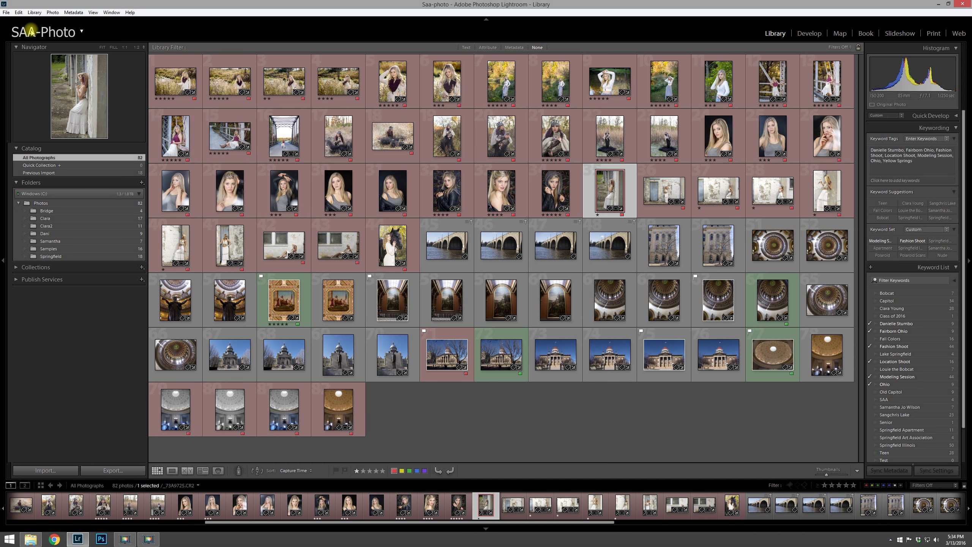
click(37, 12)
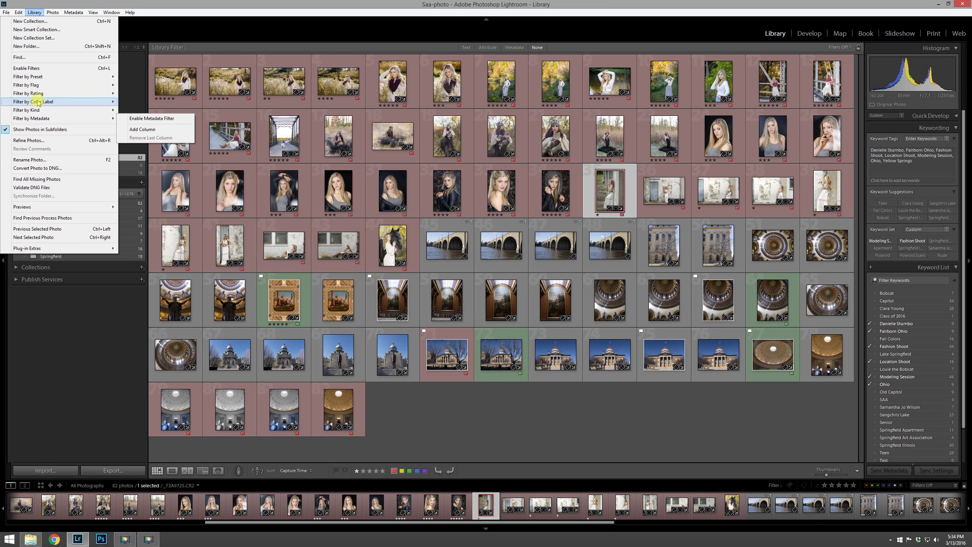
mouse_move(39, 96)
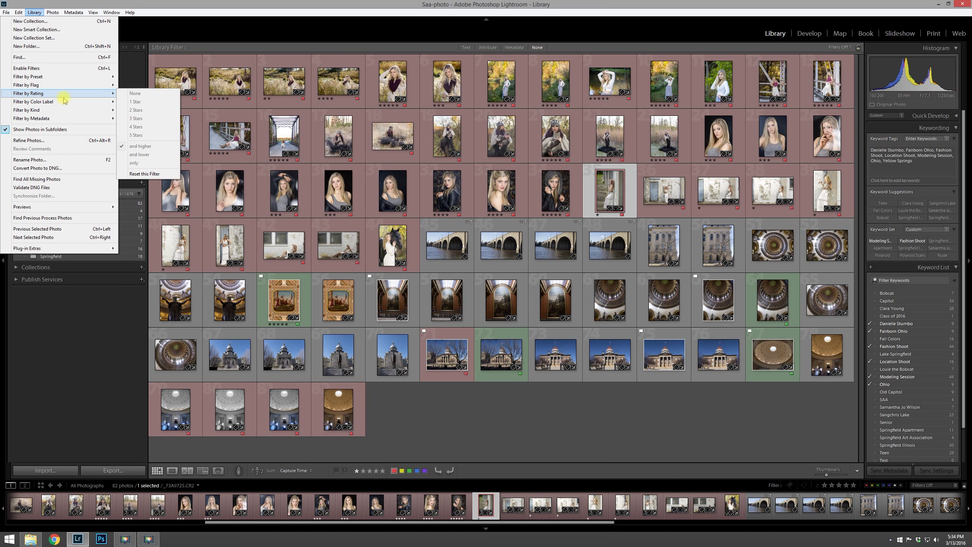
click(561, 435)
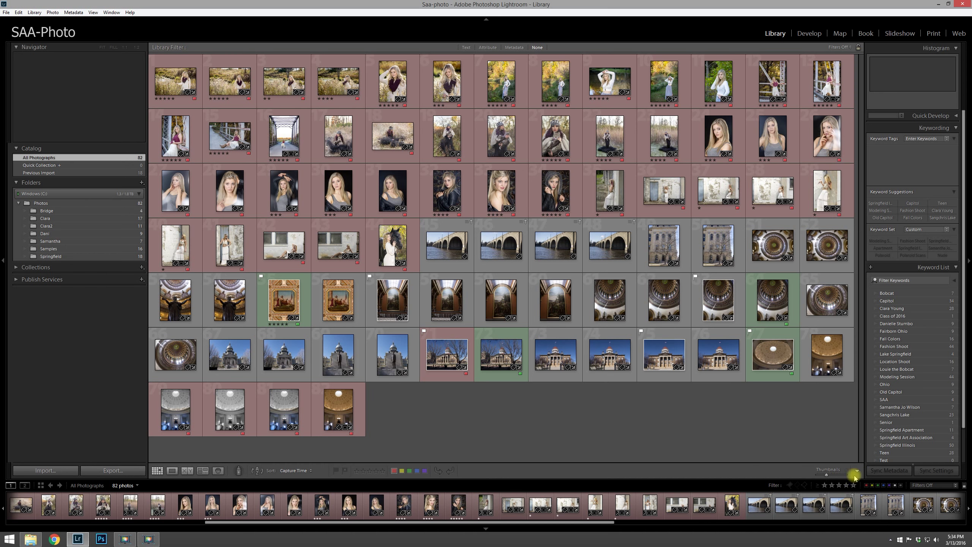
click(929, 486)
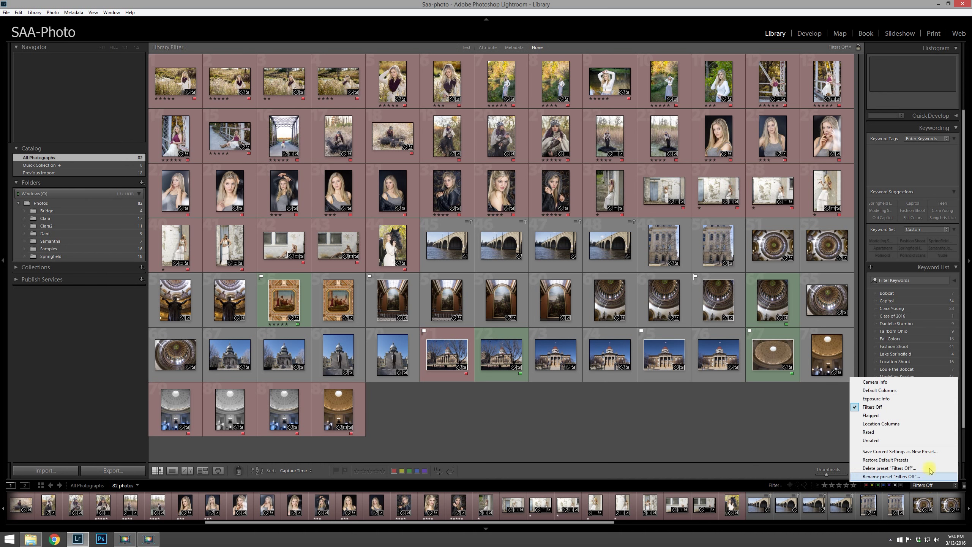
click(811, 435)
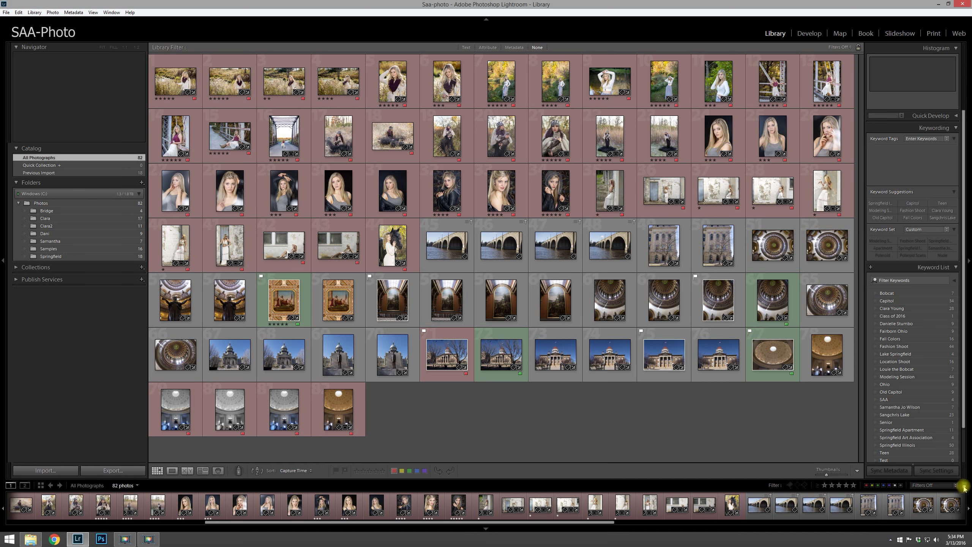
key(ctrl+d)
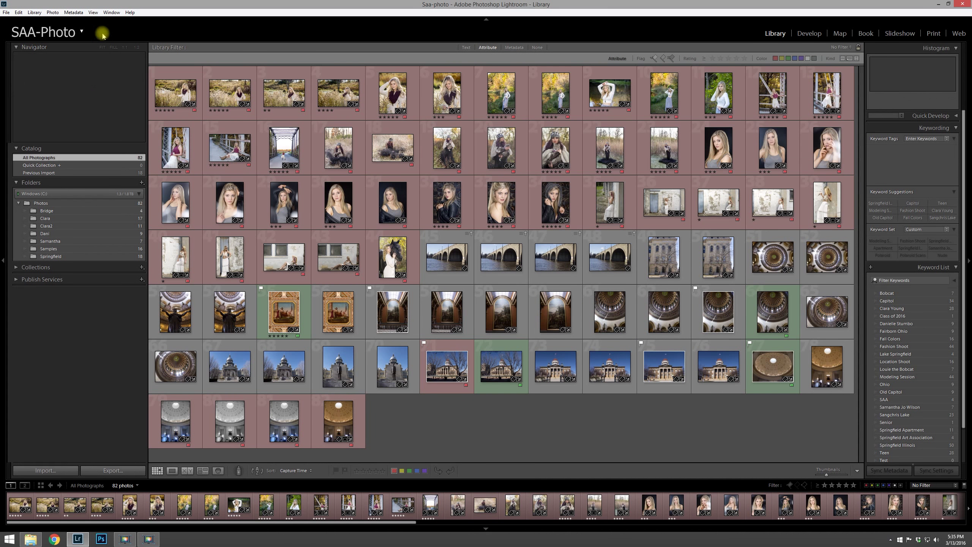
click(35, 13)
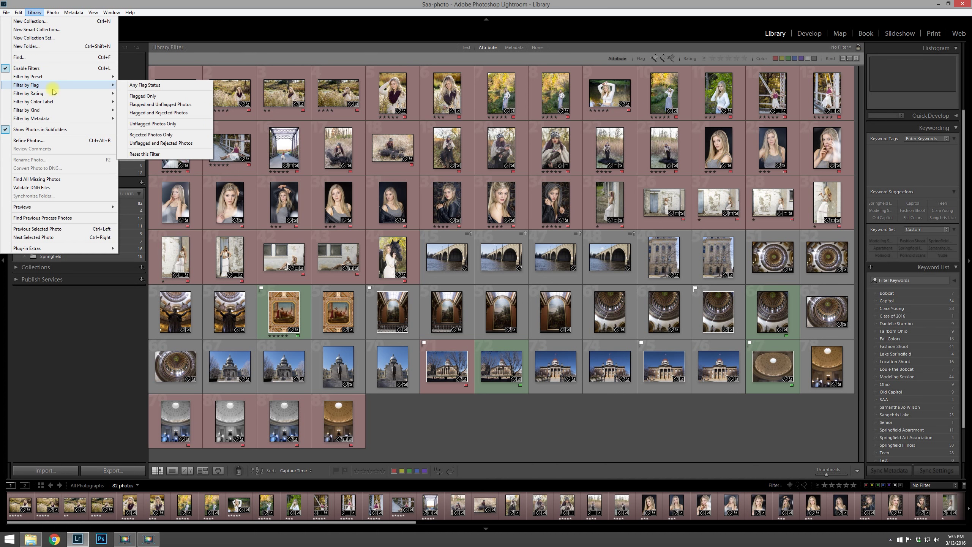
mouse_move(98, 93)
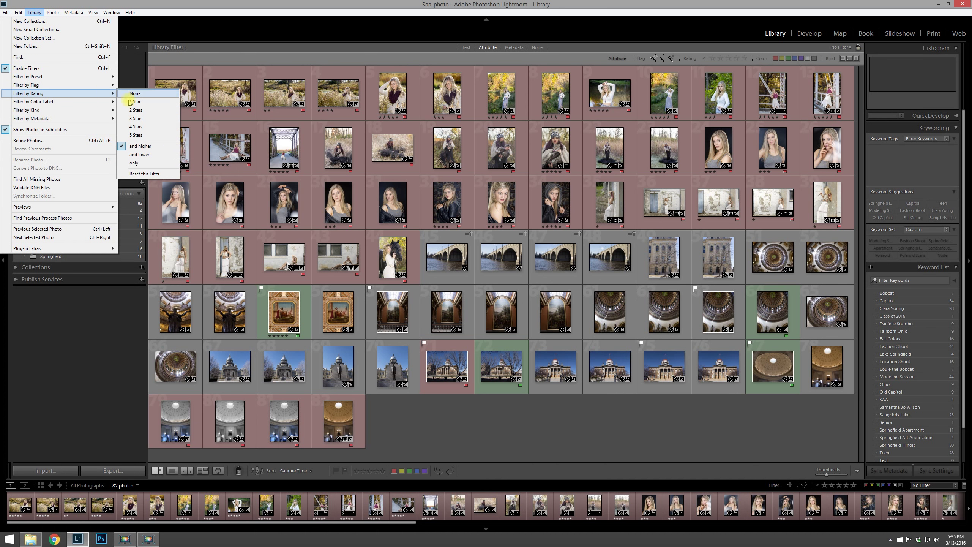
click(136, 127)
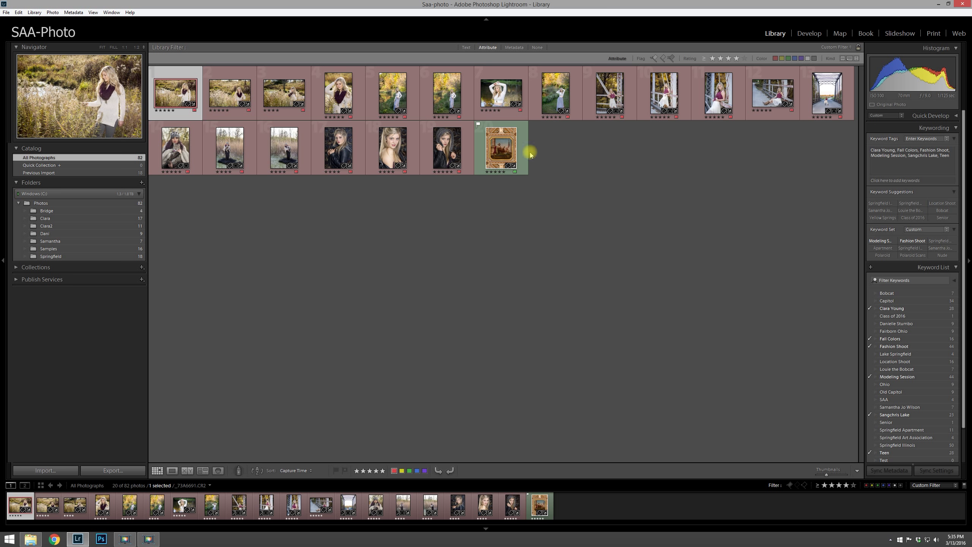
click(216, 223)
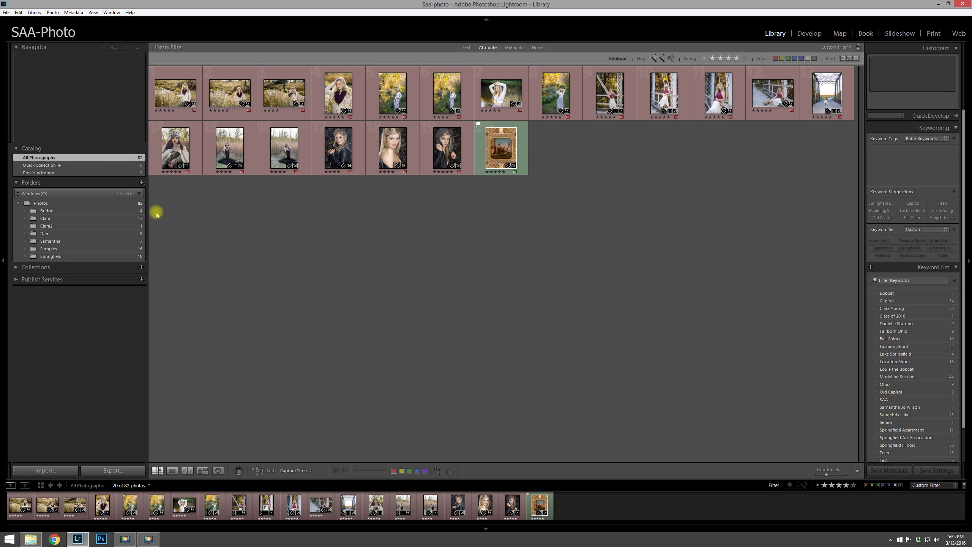
key(ctrl+l)
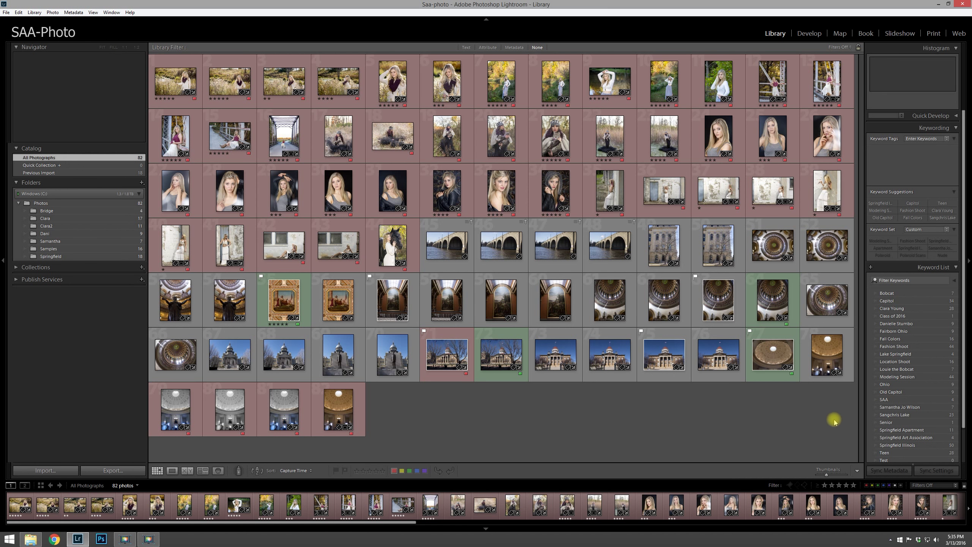
click(877, 485)
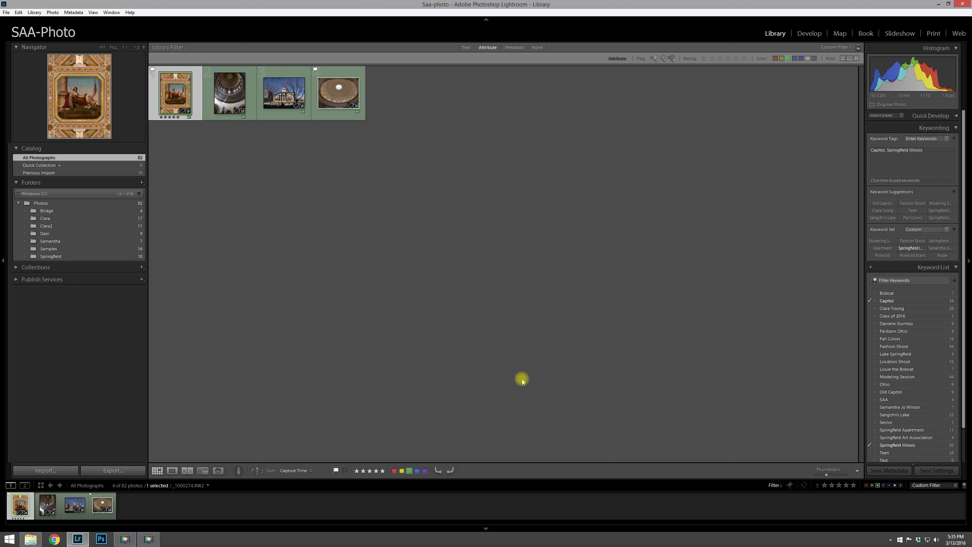
click(934, 485)
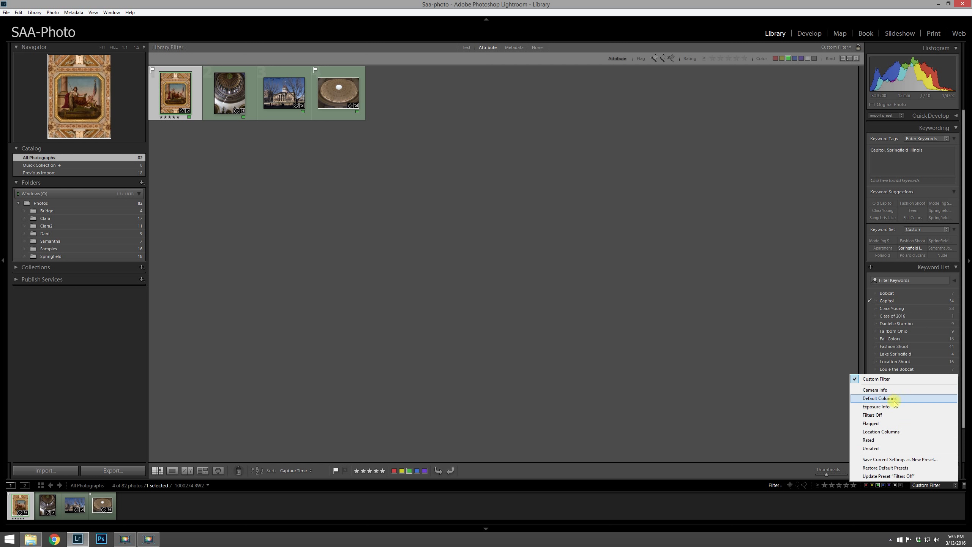
click(892, 417)
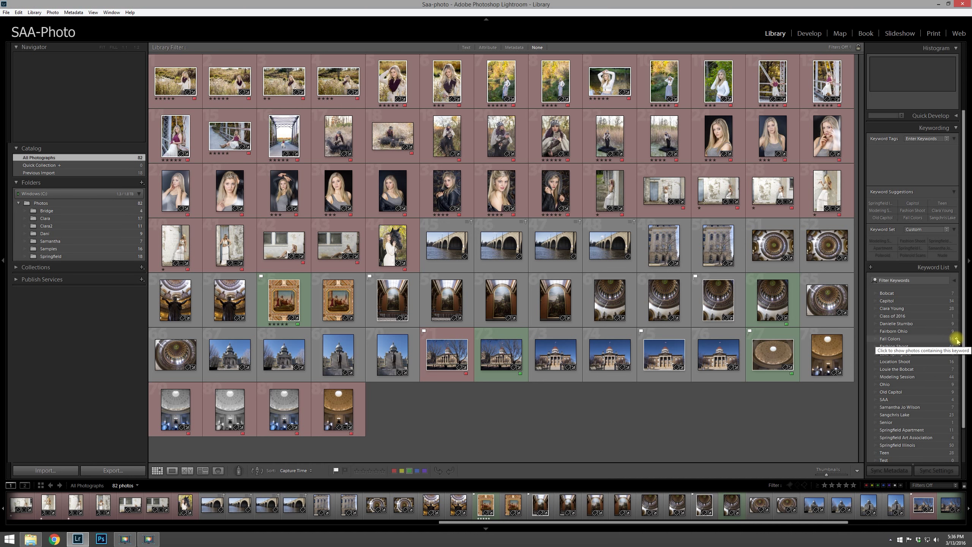
click(957, 339)
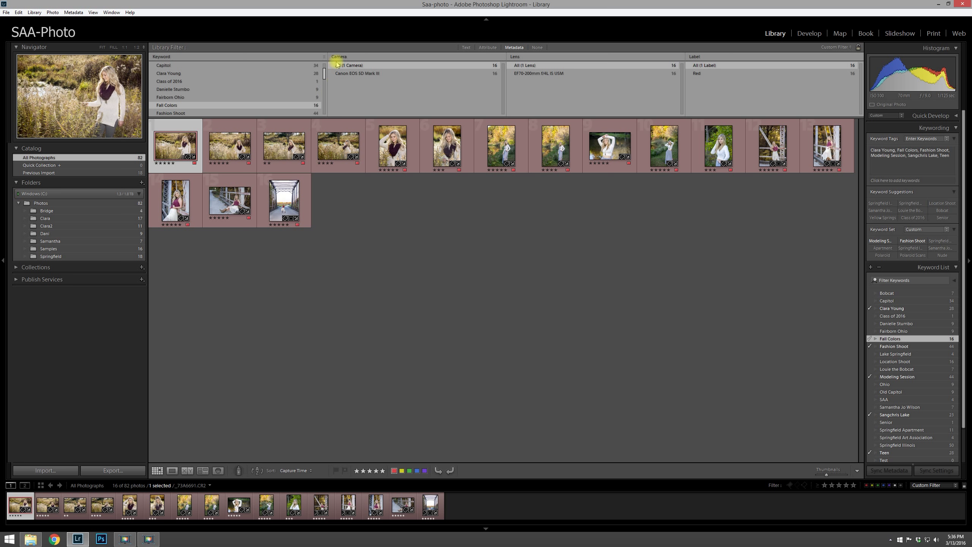
Step: Switch the keyword filter from Old Capitol to Location Shoot (16 photos) and deselect
drag(324, 73, 328, 92)
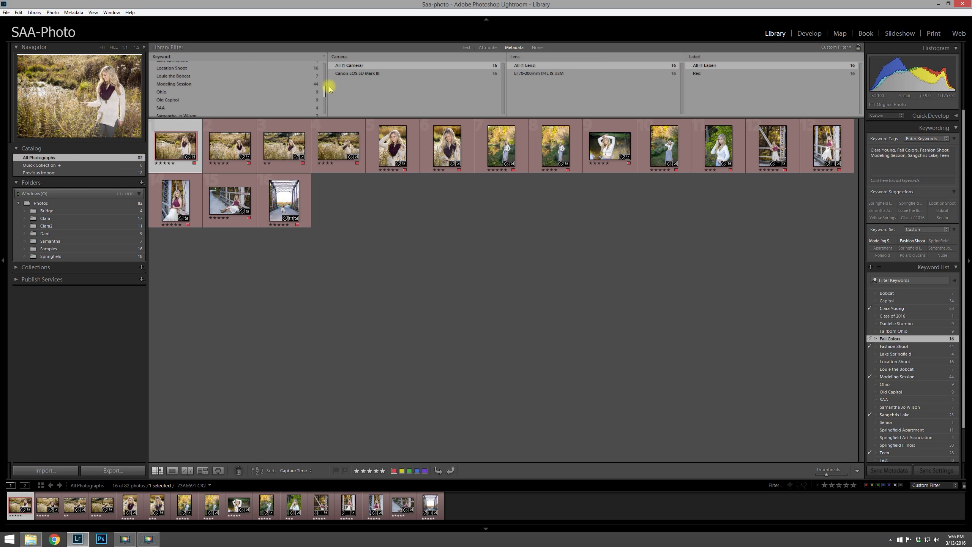
click(167, 101)
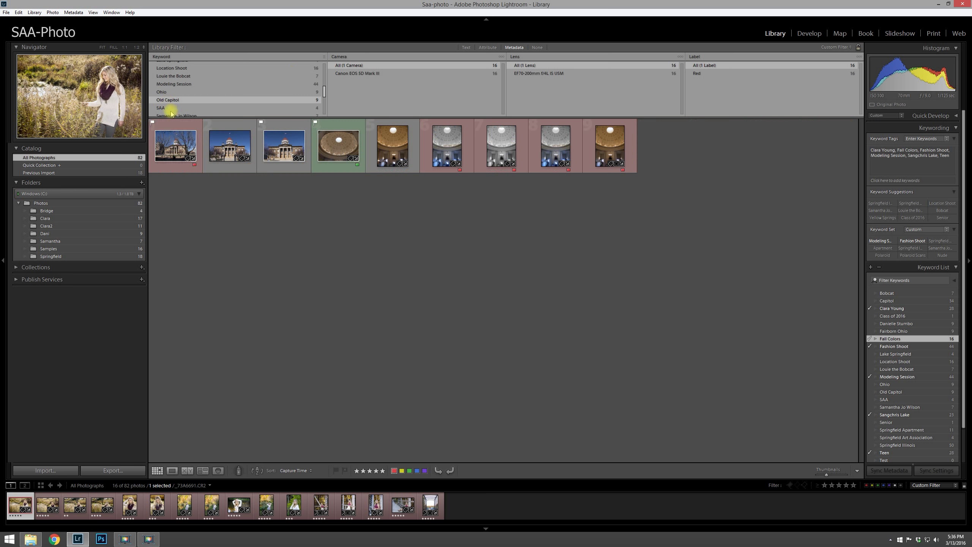
click(181, 69)
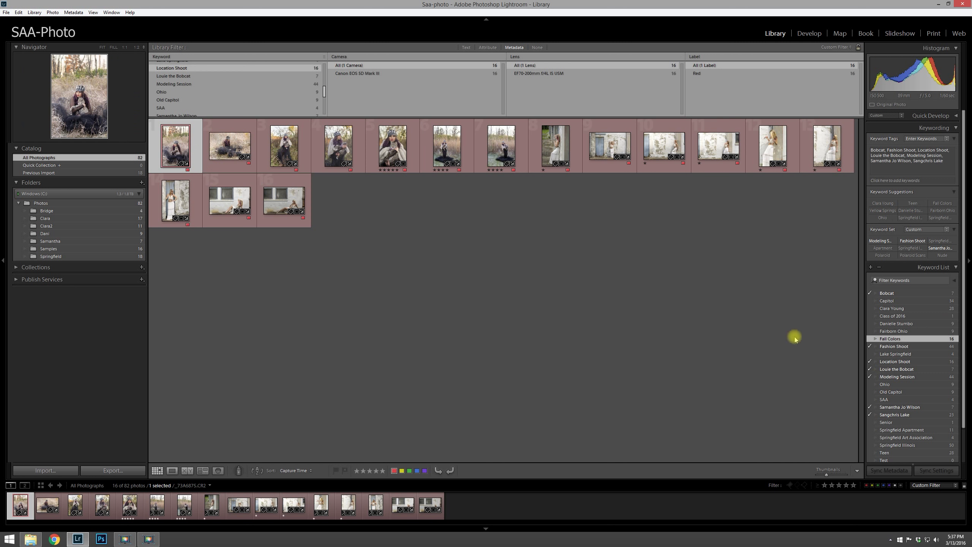
click(590, 262)
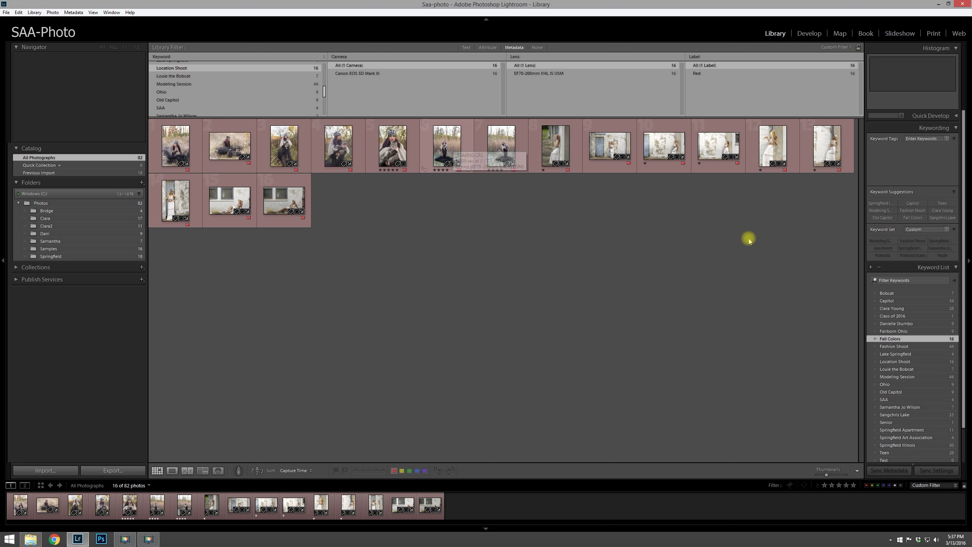
click(944, 486)
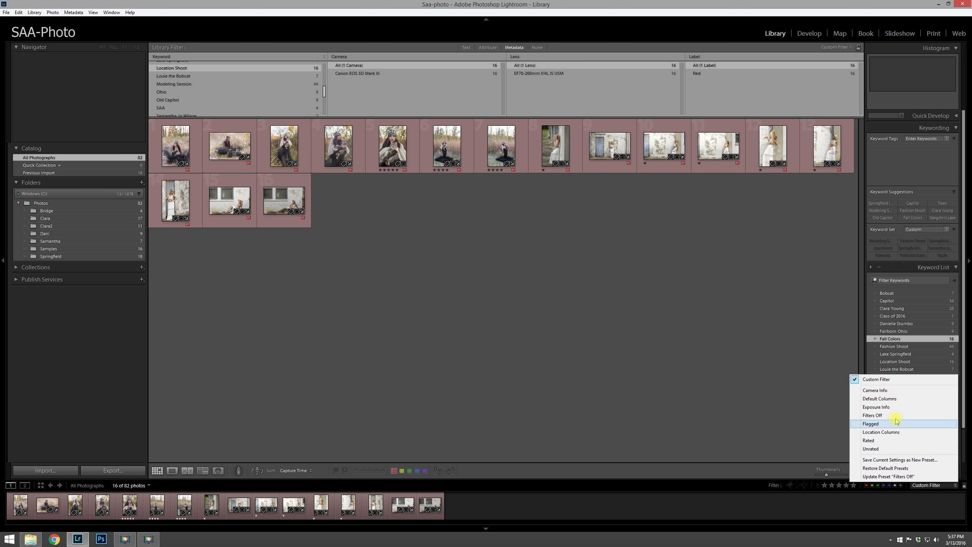
click(872, 415)
click(176, 81)
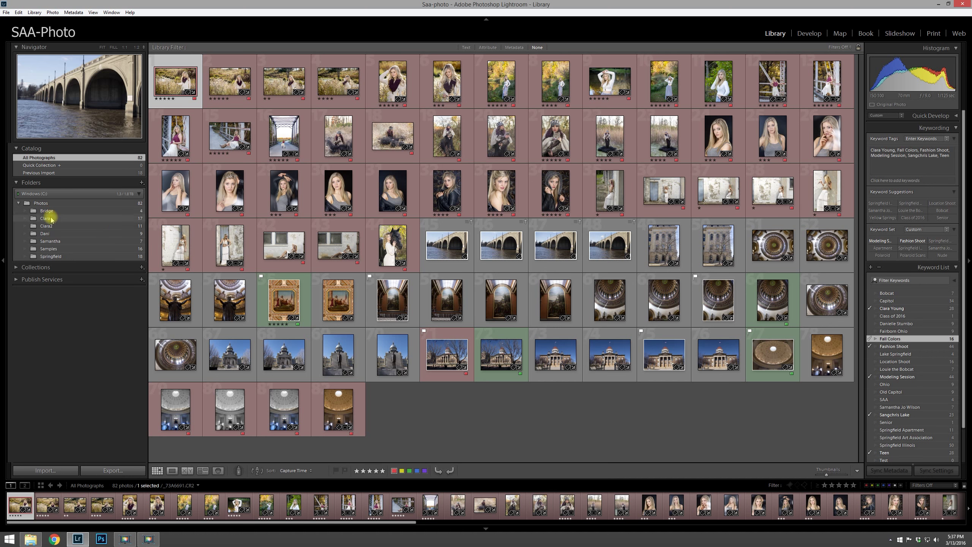
Step: Show the Samantha folder filtered to five-star rated photos only
click(60, 241)
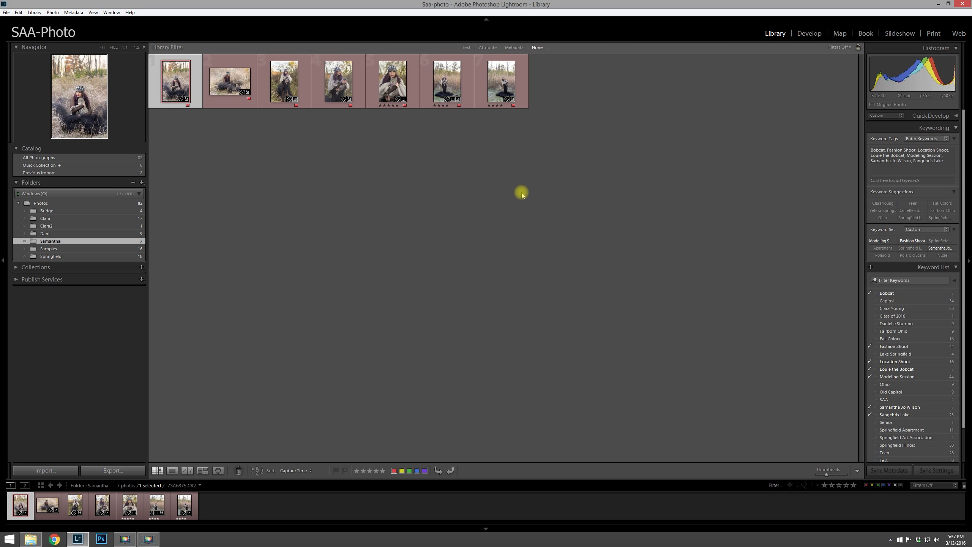
click(854, 486)
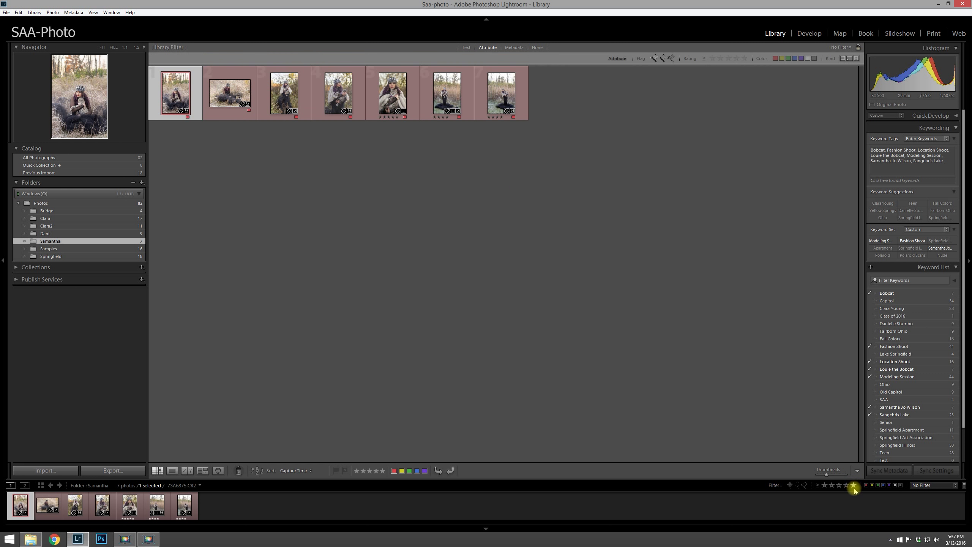
click(854, 486)
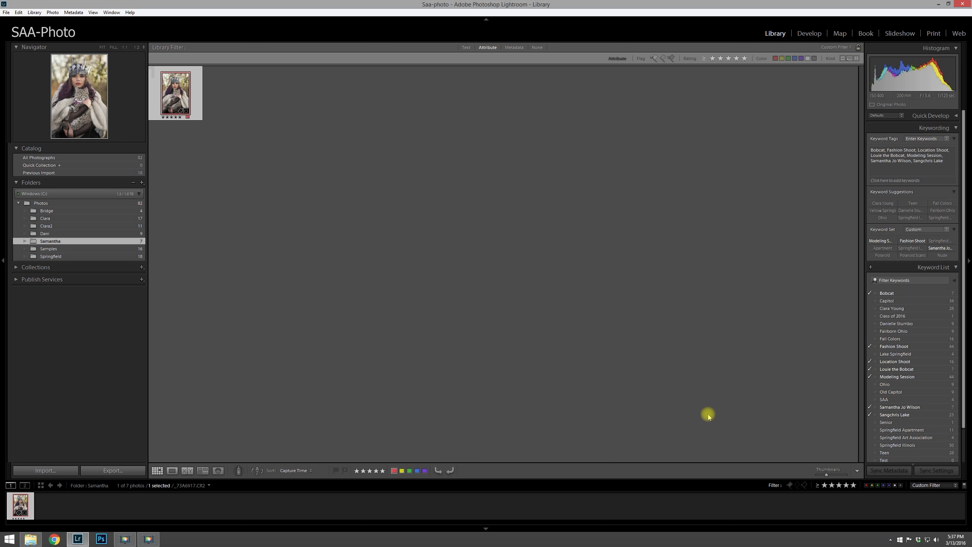
Step: Turn all filters off, return to All Photographs, and clear the selection
click(930, 485)
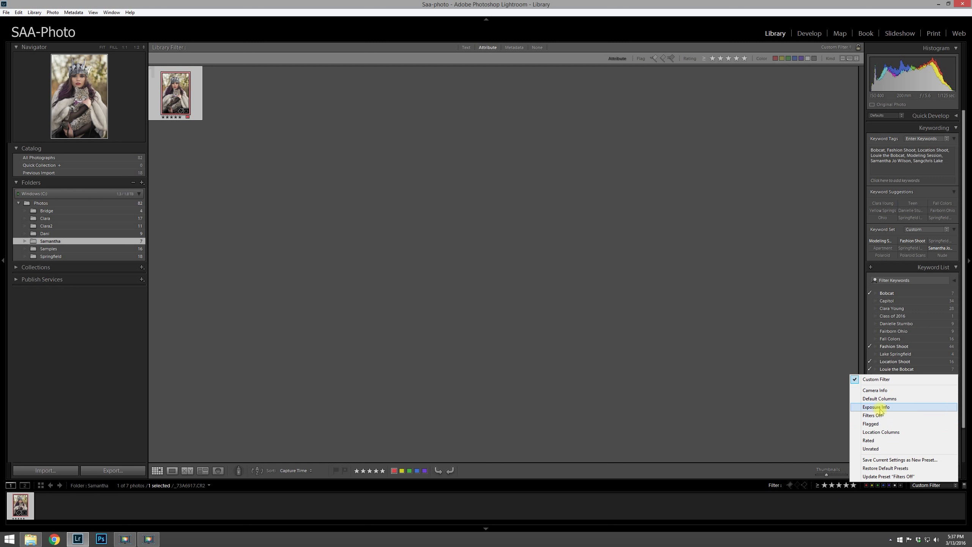
click(880, 416)
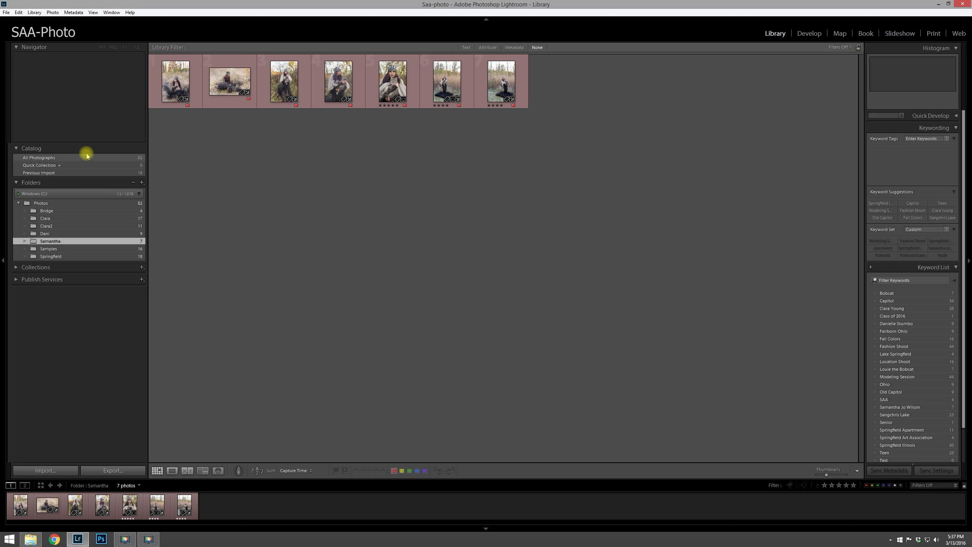
click(49, 158)
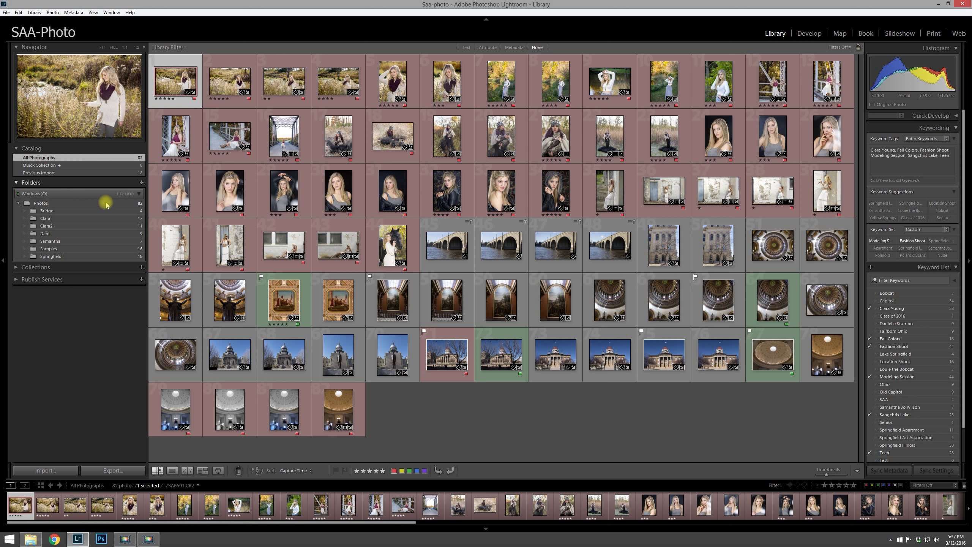
click(525, 399)
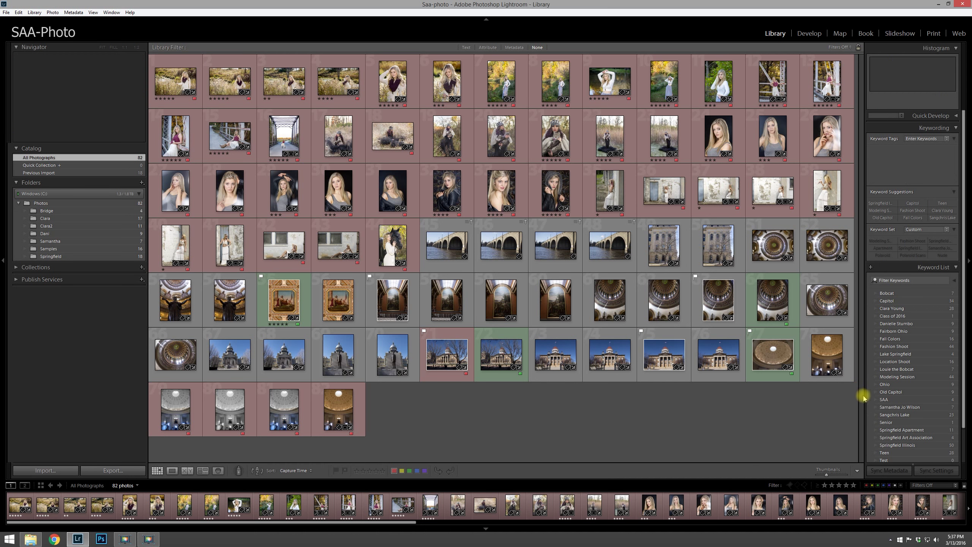
Step: Apply the Default Columns filter preset showing Date, Camera, Lens and Label columns
click(957, 487)
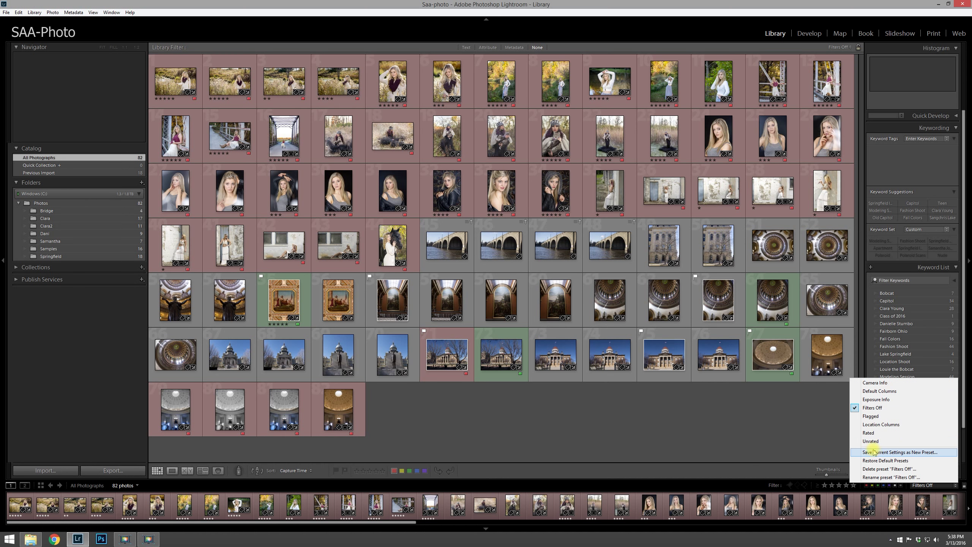
click(879, 391)
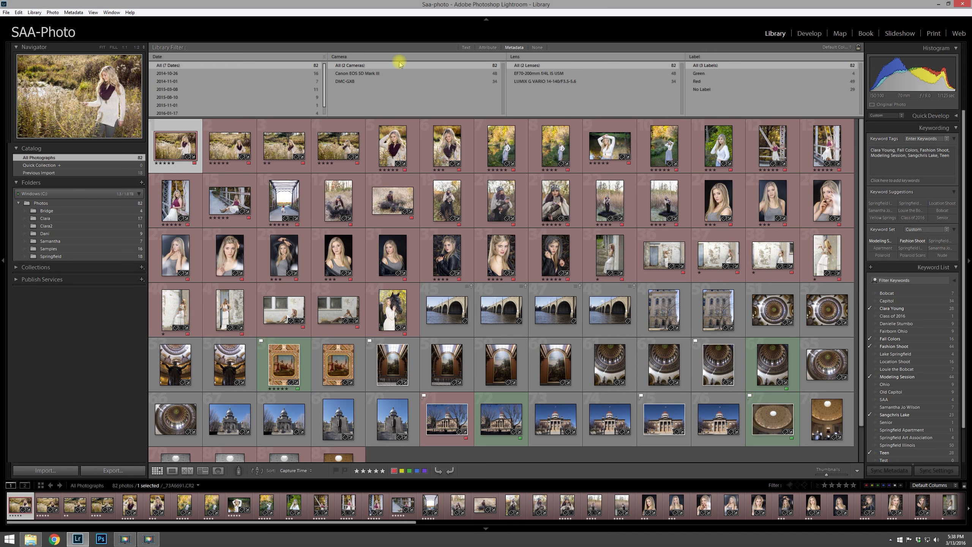
click(920, 489)
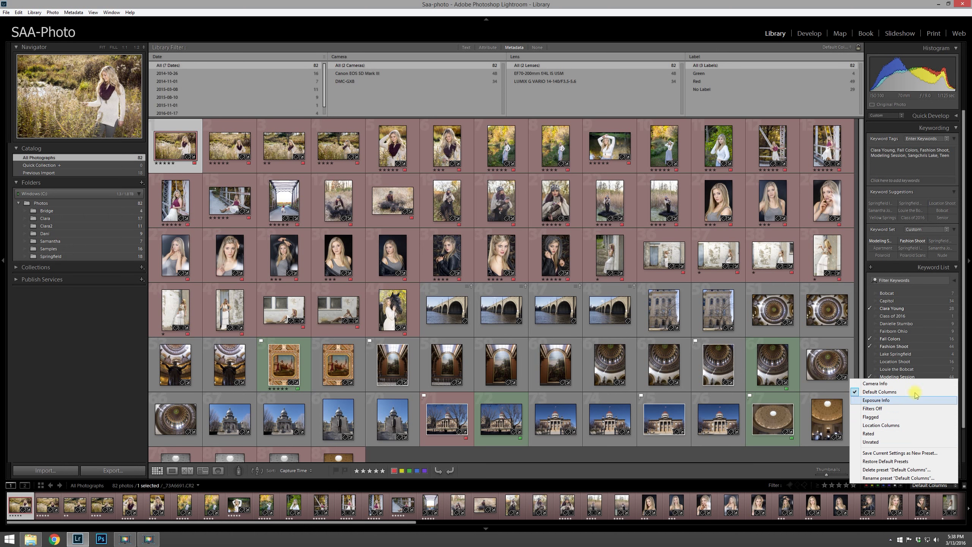
Step: Try the Location Columns preset, then apply Camera Info (Camera, Lens, Focal Length, Flash State)
click(884, 425)
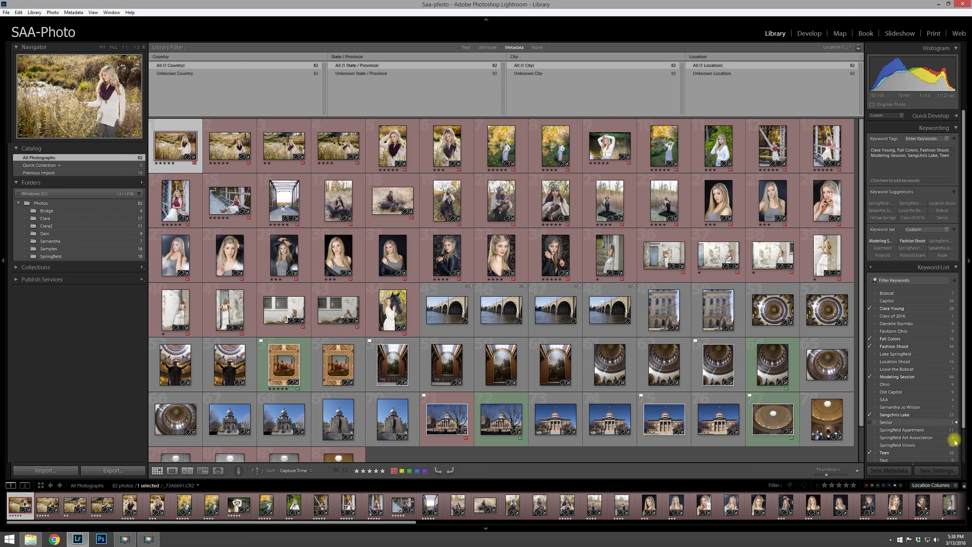
click(930, 485)
click(885, 387)
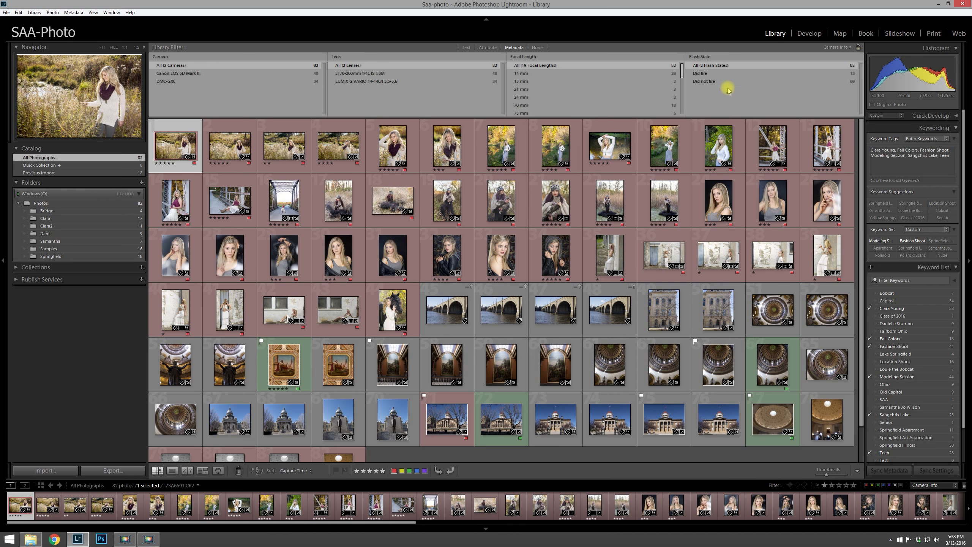
mouse_move(710, 151)
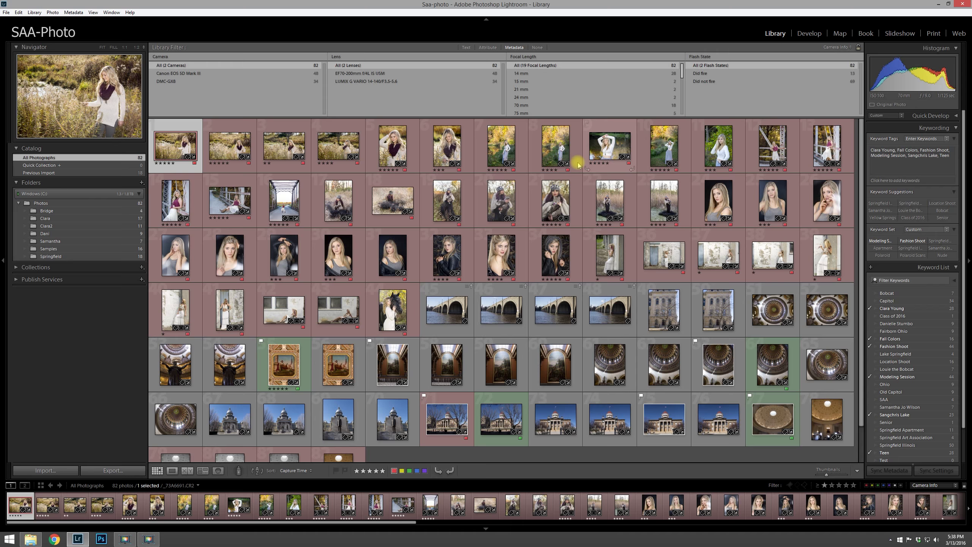
mouse_move(600, 252)
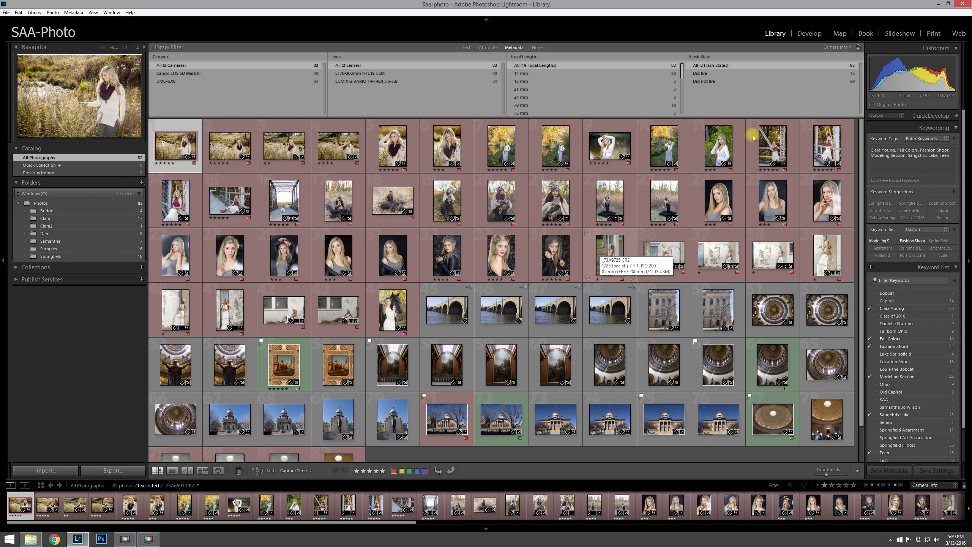
click(570, 457)
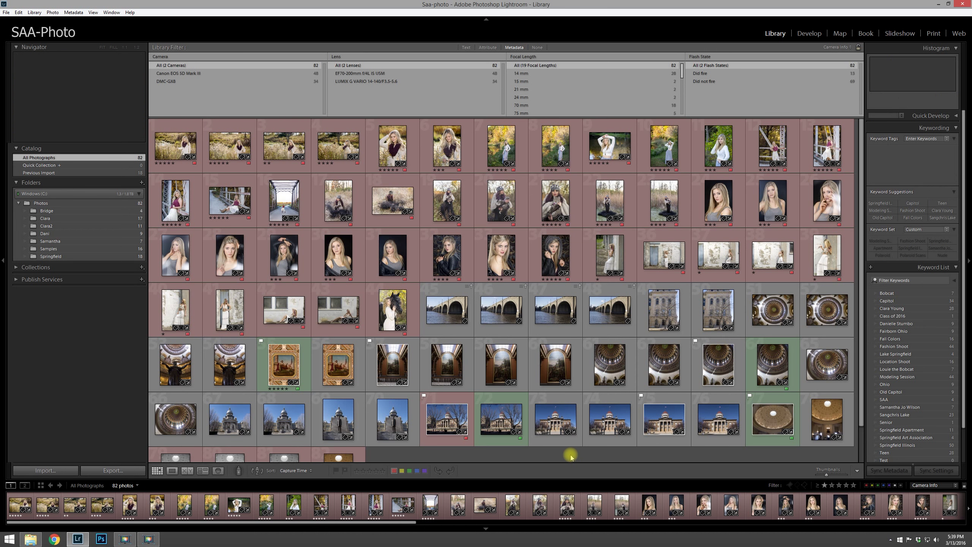